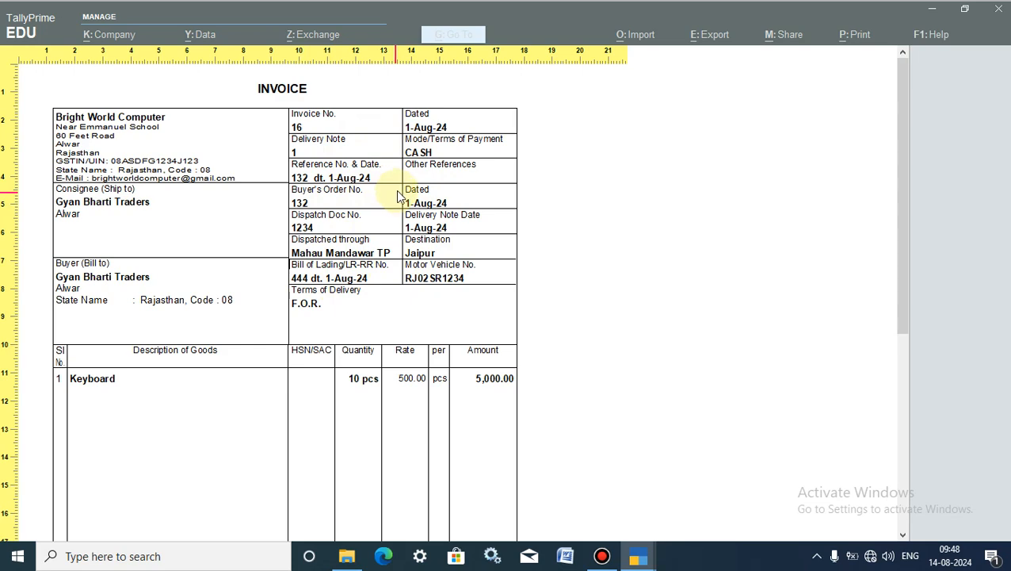
{"action": "left_click", "coordinate": [934, 14]}
{"action": "right_click", "coordinate": [484, 72]}
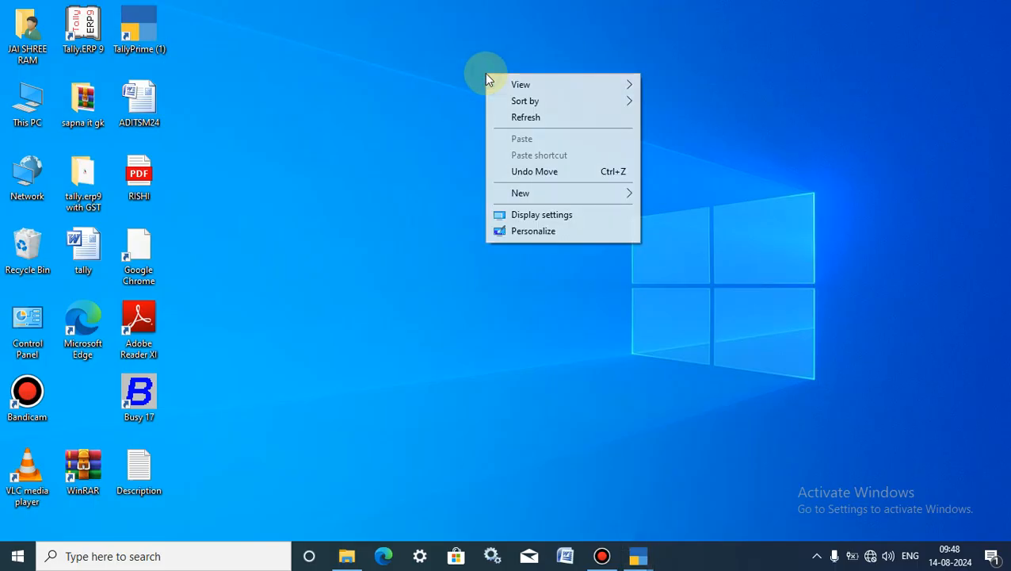
{"action": "left_click", "coordinate": [512, 116]}
{"action": "right_click", "coordinate": [380, 118]}
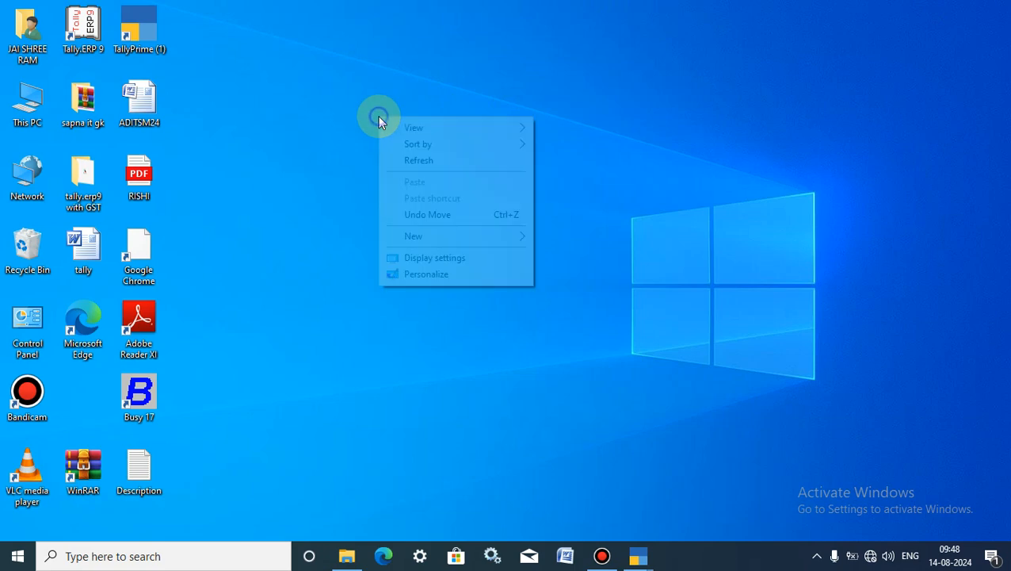
{"action": "left_click", "coordinate": [411, 161]}
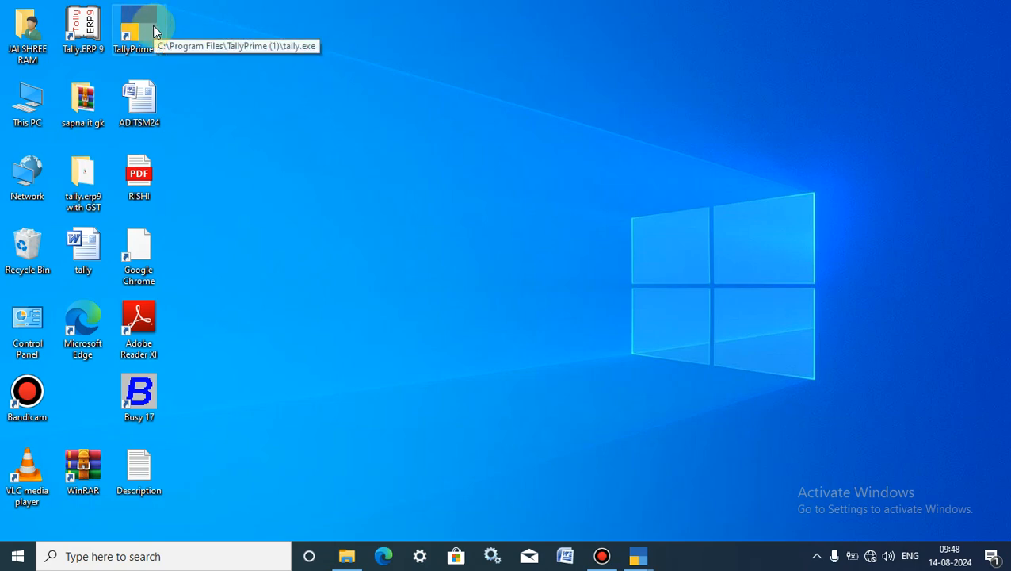
Step: Switch to the TallyPrime window showing the Gateway of Tally and open a new voucher of type Sales
{"action": "mouse_move", "coordinate": [646, 563]}
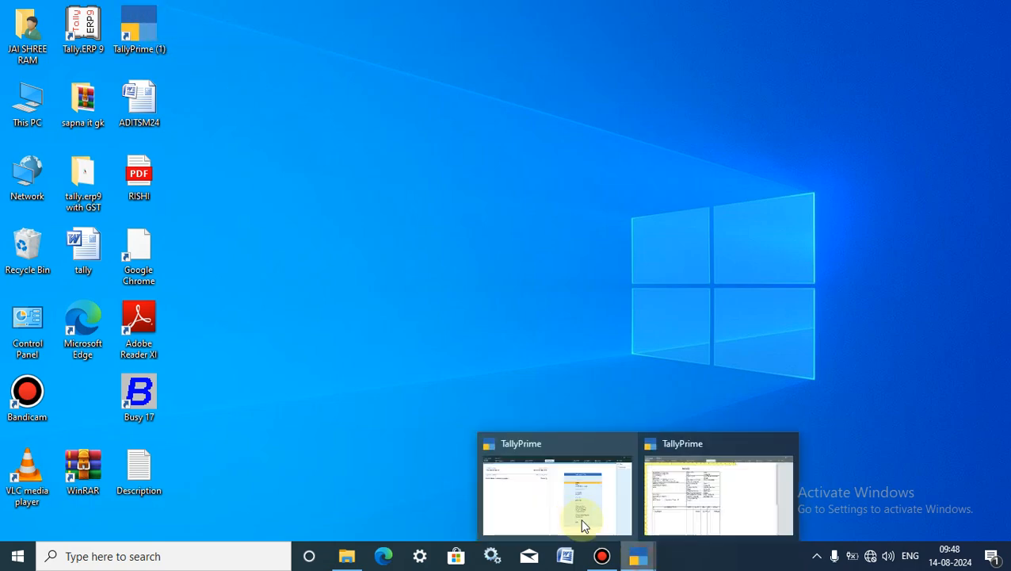
{"action": "left_click", "coordinate": [576, 517]}
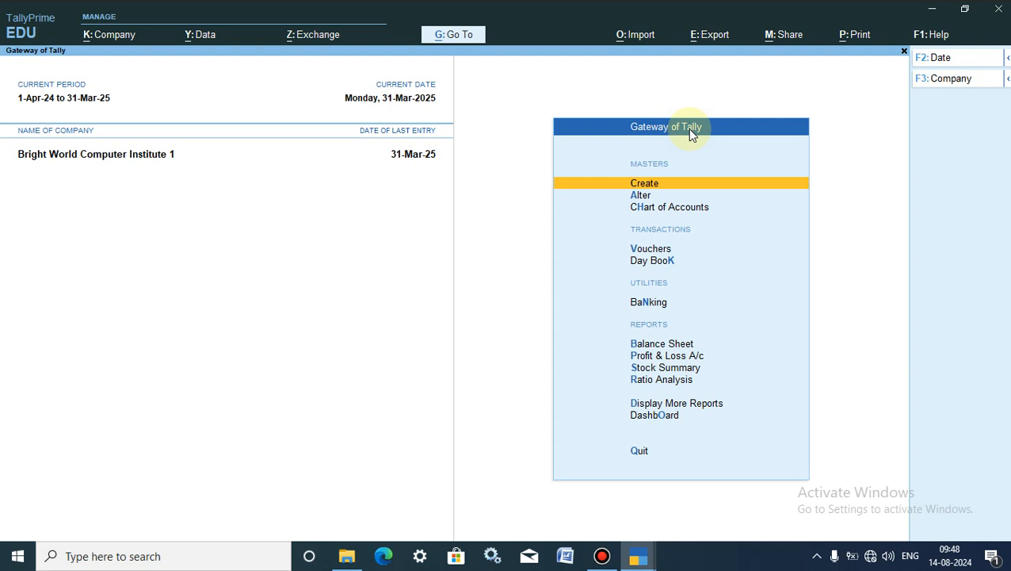
{"action": "left_click", "coordinate": [652, 250]}
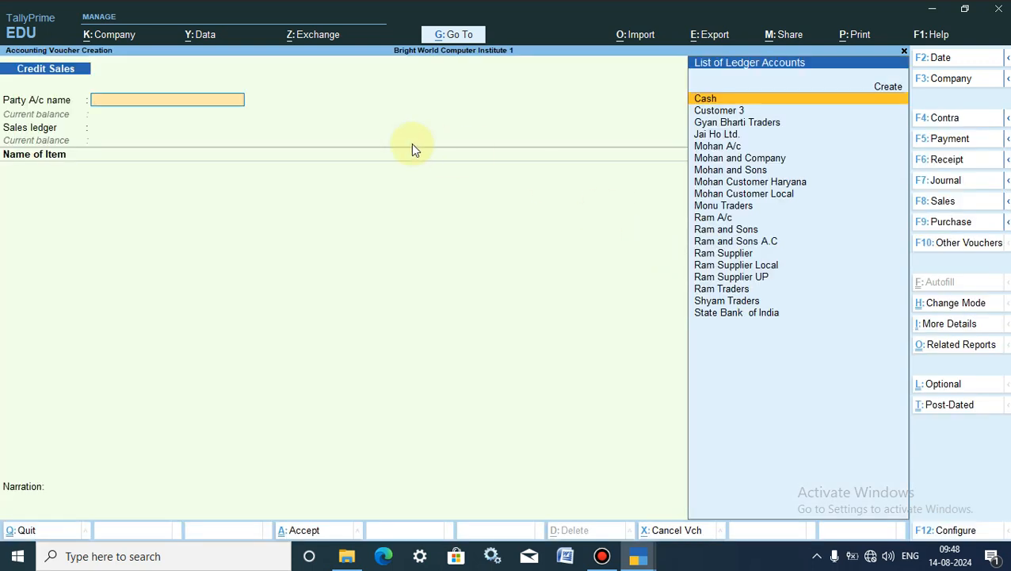
{"action": "left_click", "coordinate": [925, 205]}
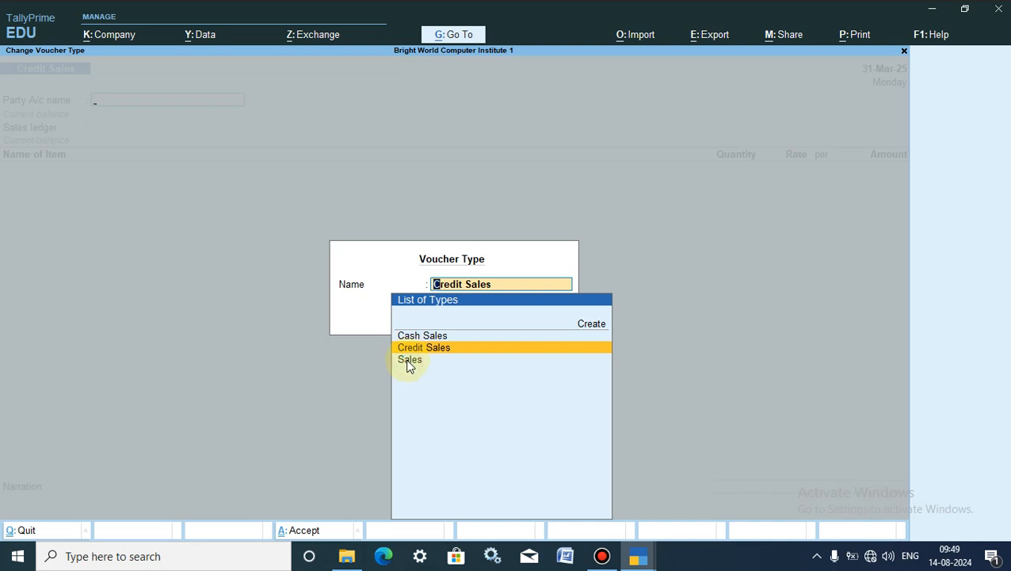
{"action": "left_click", "coordinate": [410, 360]}
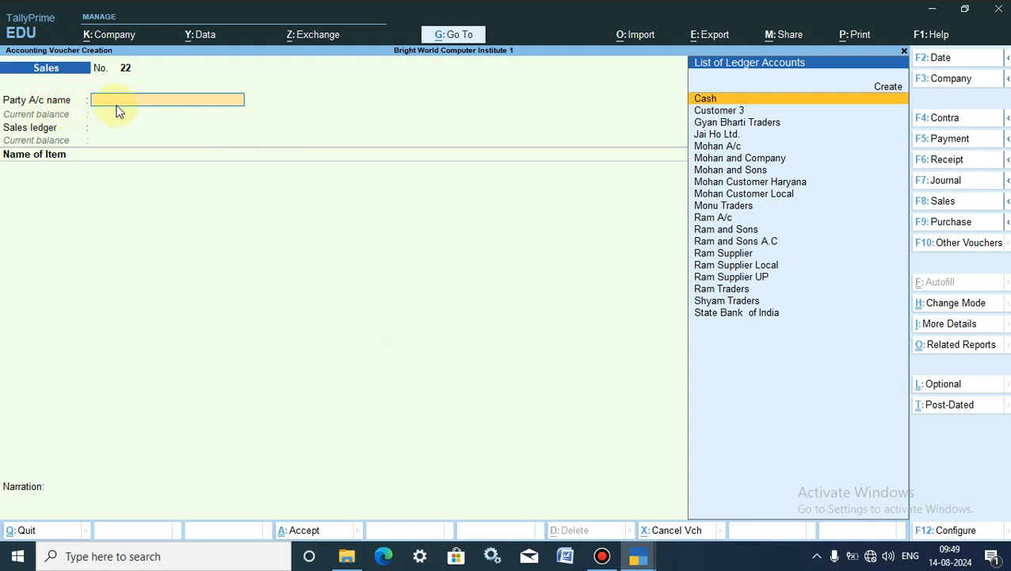
Step: Choose Jai Ho Ltd. as the party account of the sales voucher and return to that field
{"action": "left_click", "coordinate": [718, 135]}
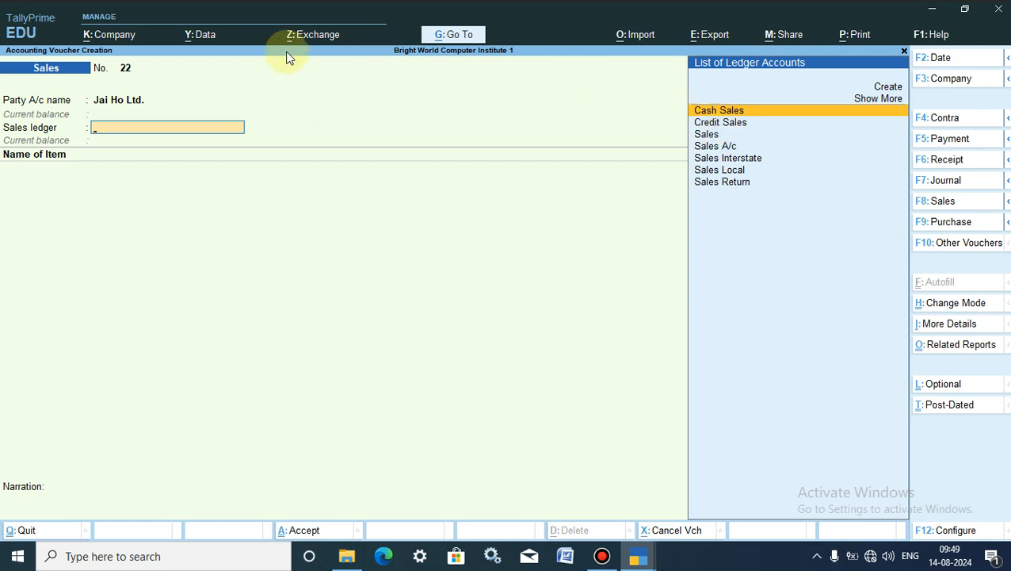
{"action": "left_click", "coordinate": [121, 105]}
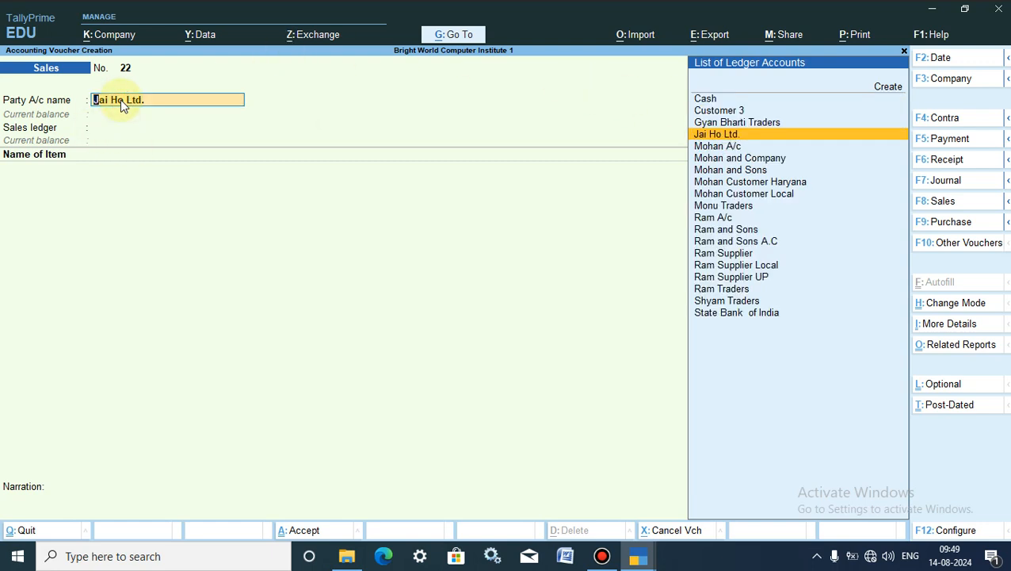
{"action": "key", "text": "Return"}
{"action": "left_click", "coordinate": [121, 106]}
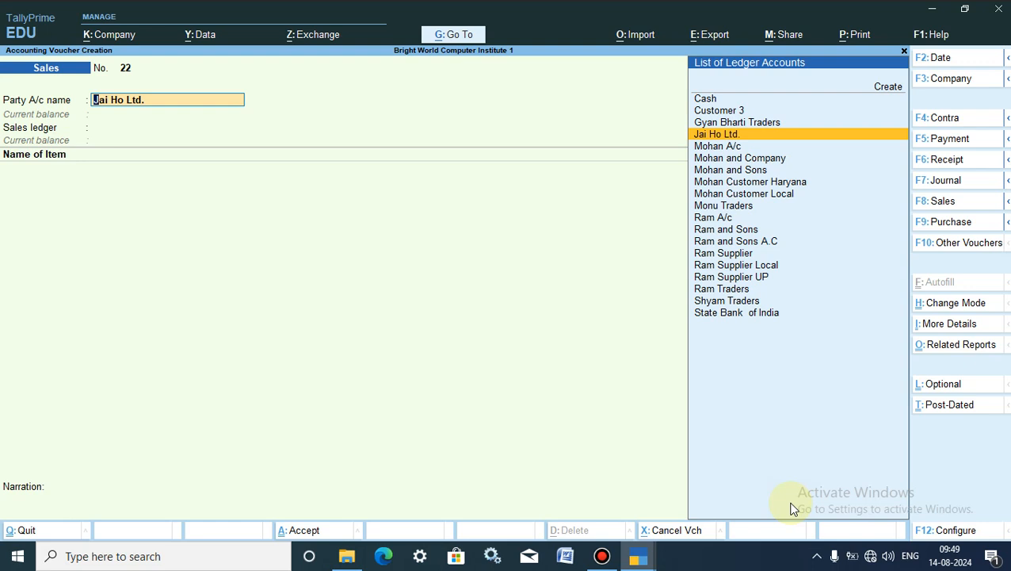
Step: Configure the voucher to provide buyer details, dispatch, order and export details, and order details, setting each to Yes
{"action": "left_click", "coordinate": [955, 531]}
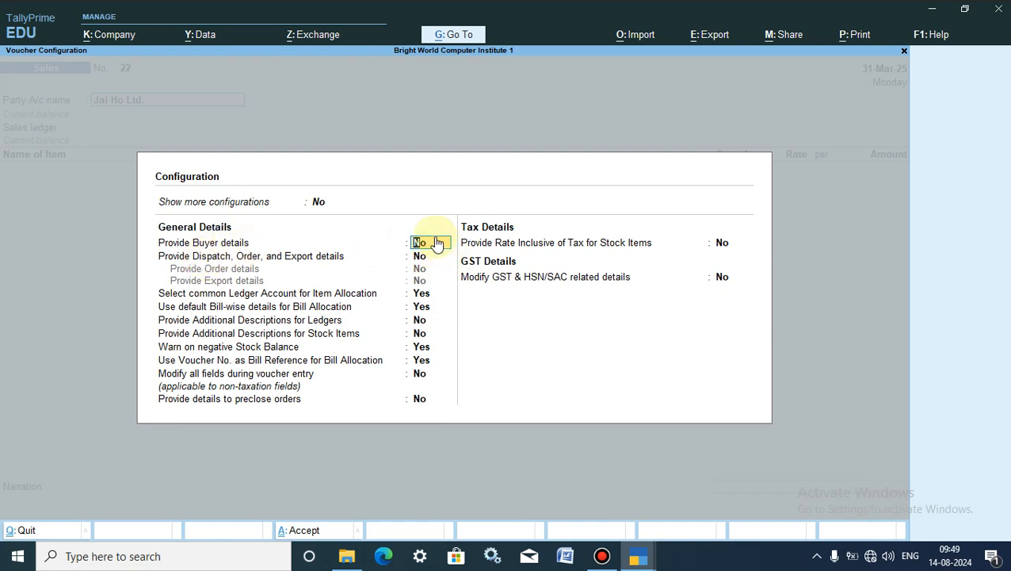
{"action": "key", "text": "Return"}
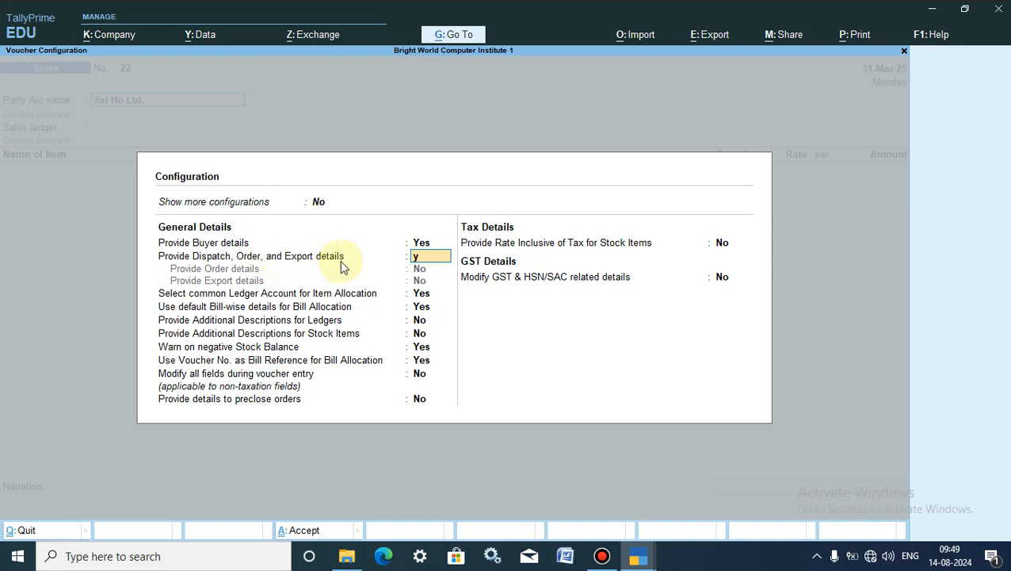
{"action": "key", "text": "Return"}
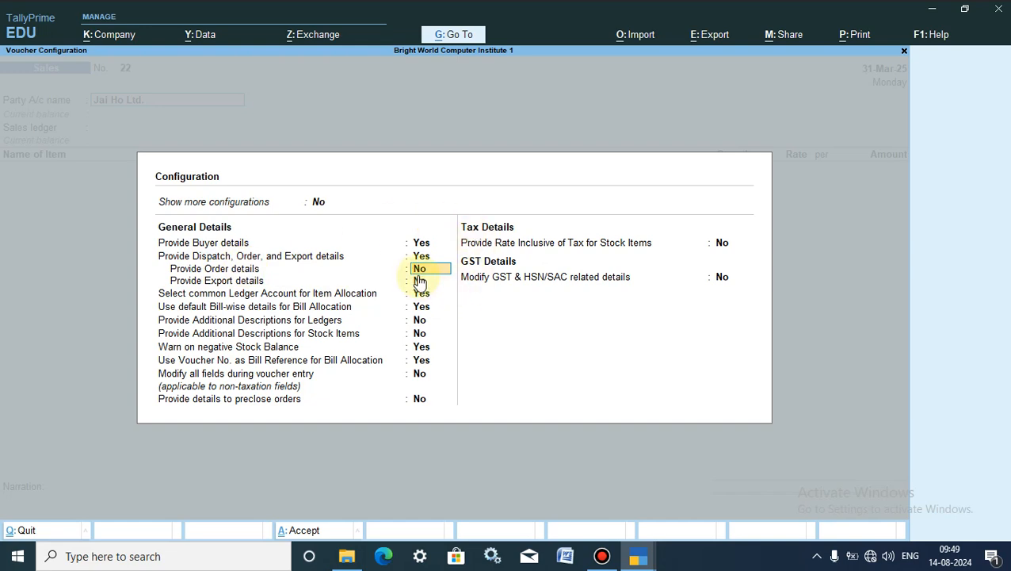
{"action": "type", "text": "y"}
{"action": "key", "text": "Return"}
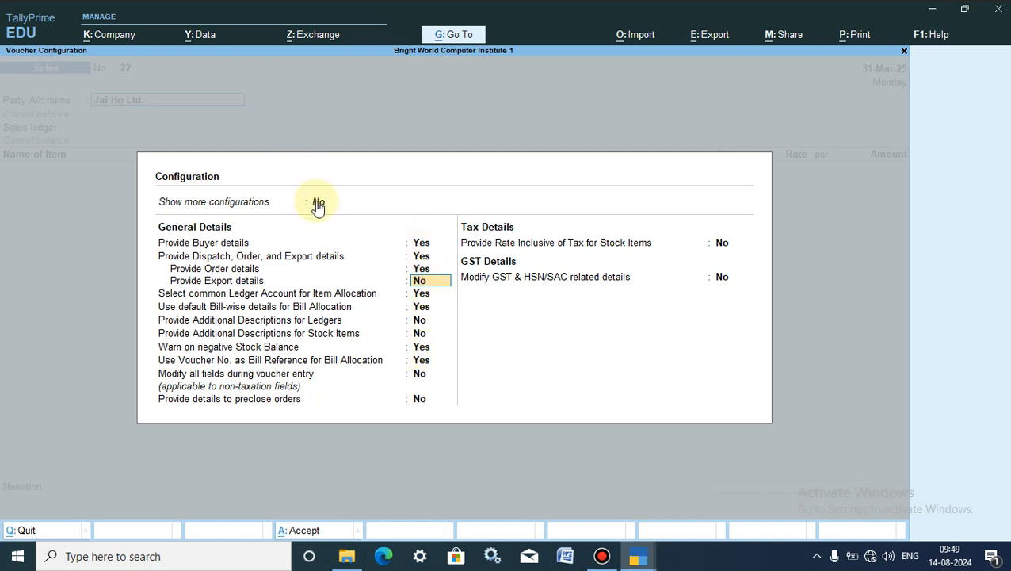
{"action": "left_click", "coordinate": [301, 537]}
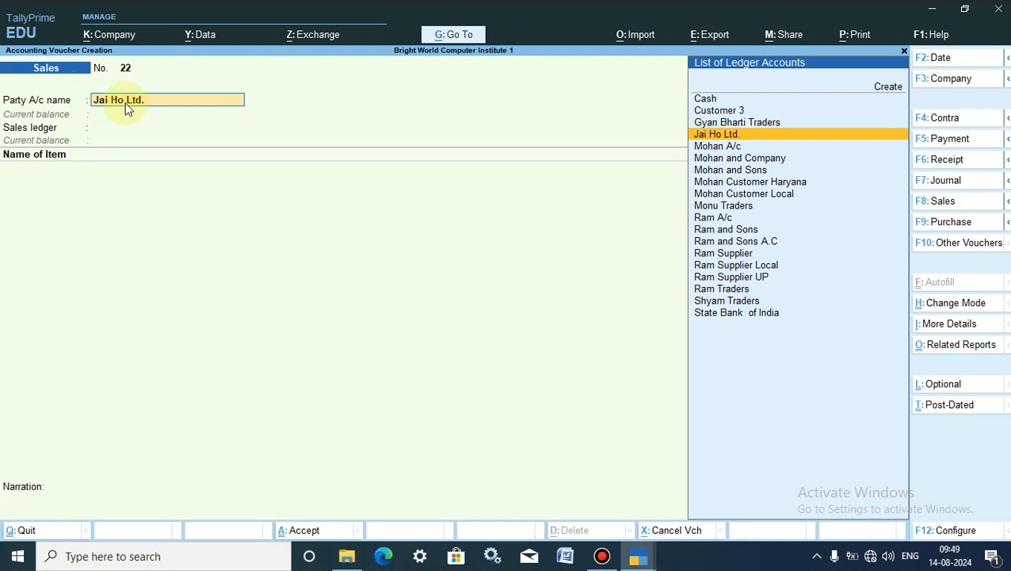
Step: Add a new delivery note number 1 in the party's dispatch details, and go back to the party account field
{"action": "key", "text": "Return"}
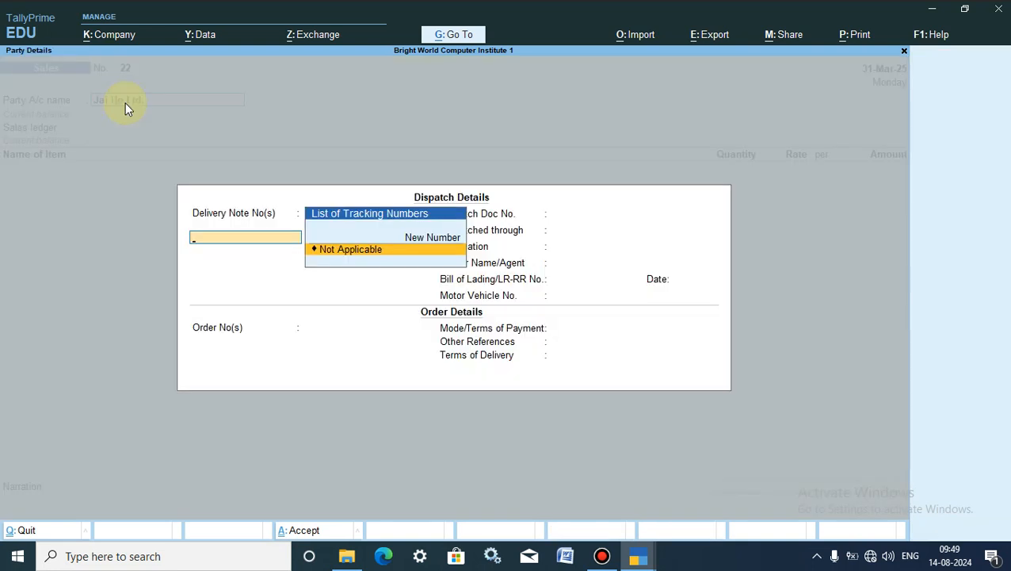
{"action": "key", "text": "Return"}
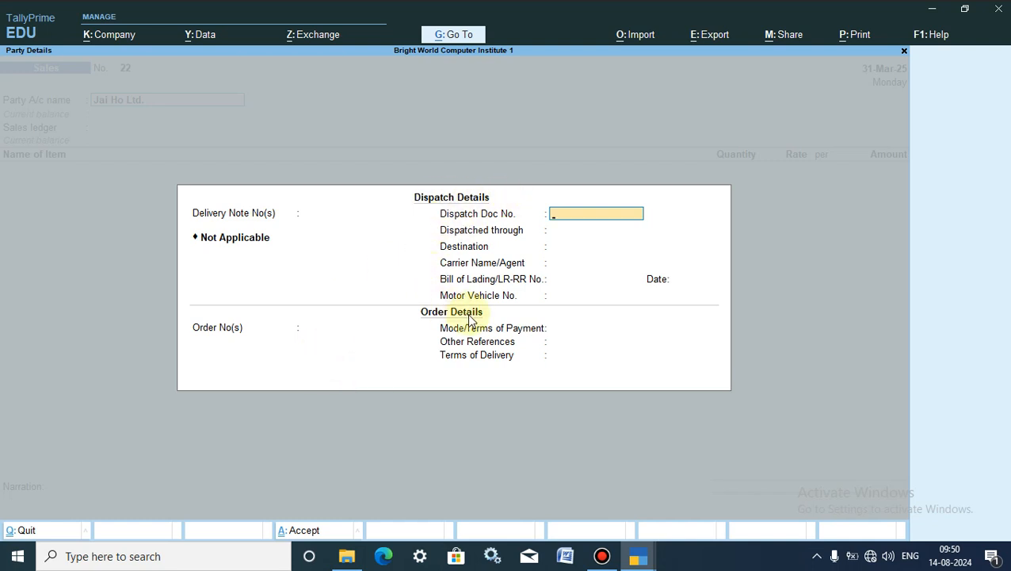
{"action": "left_click", "coordinate": [226, 240]}
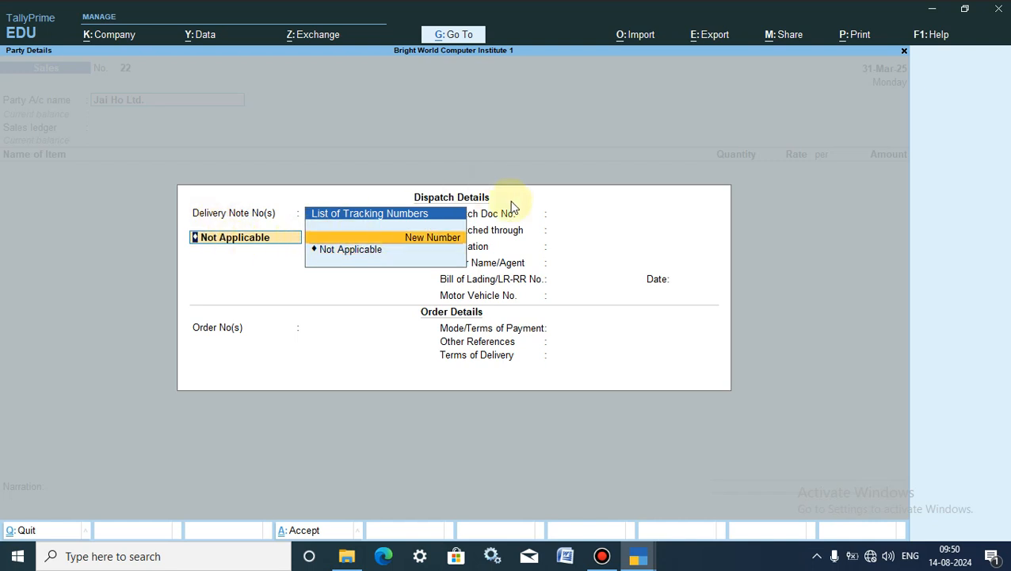
{"action": "left_click", "coordinate": [442, 239]}
{"action": "type", "text": "1"}
{"action": "key", "text": "Return"}
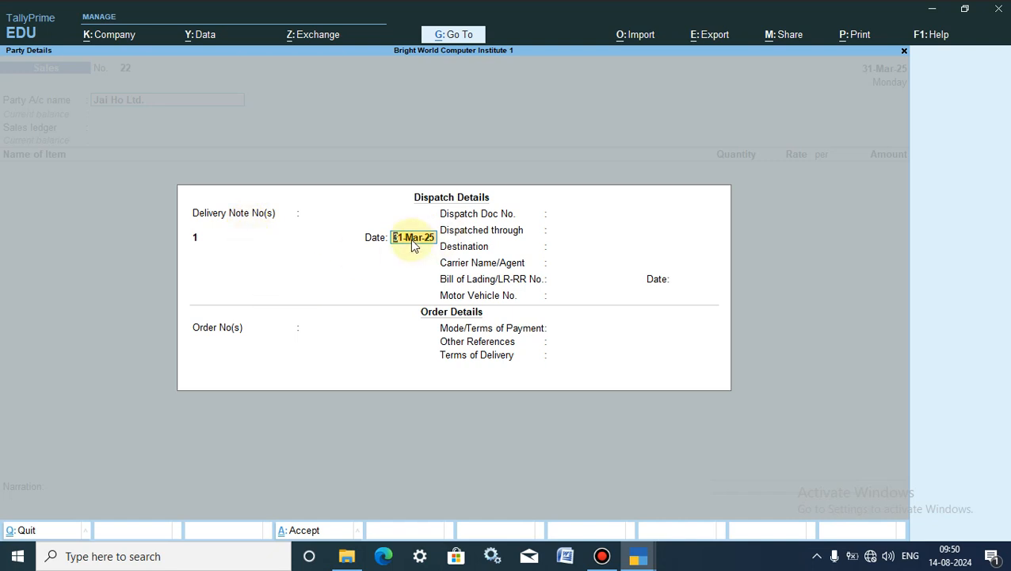
{"action": "key", "text": "BackSpace"}
{"action": "key", "text": "BackSpace"}
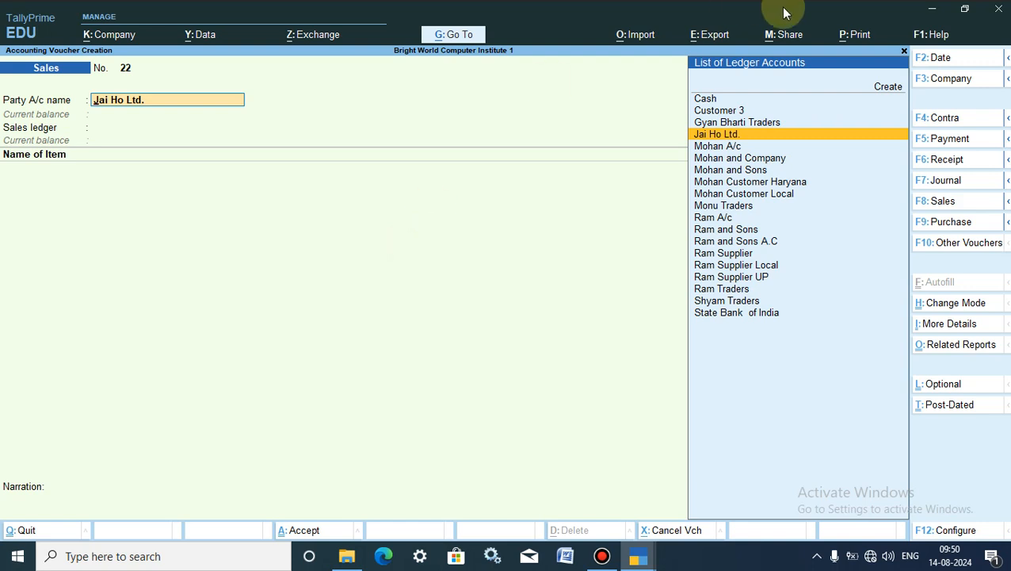
Step: Set the sales voucher's date to 1-Aug-24
{"action": "key", "text": "F2"}
{"action": "type", "text": "1-4"}
{"action": "key", "text": "Return"}
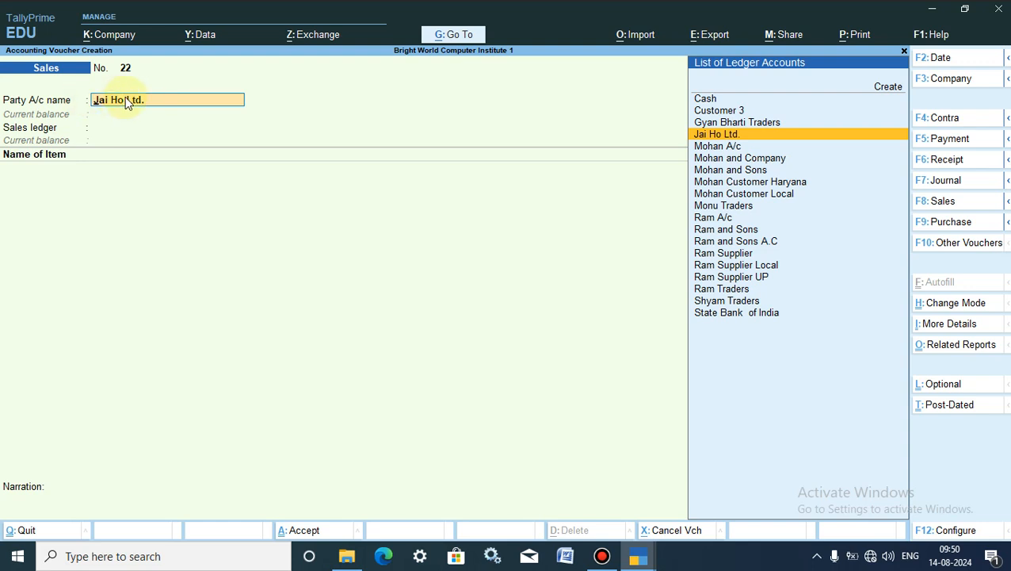
Step: Select delivery note 1 in the dispatch details, date it 1-Aug-24, and end the delivery note list
{"action": "key", "text": "Return"}
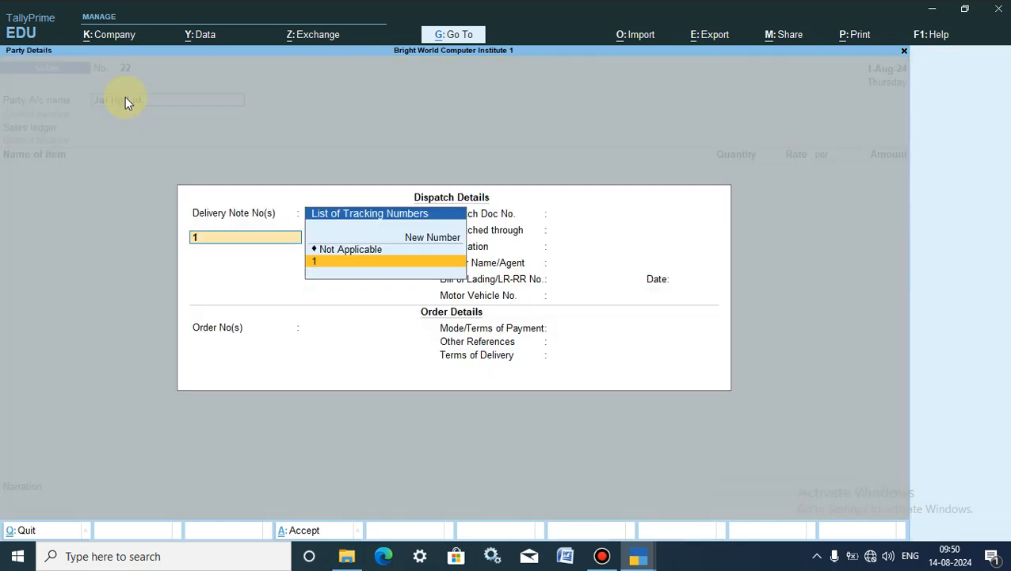
{"action": "left_click", "coordinate": [325, 263]}
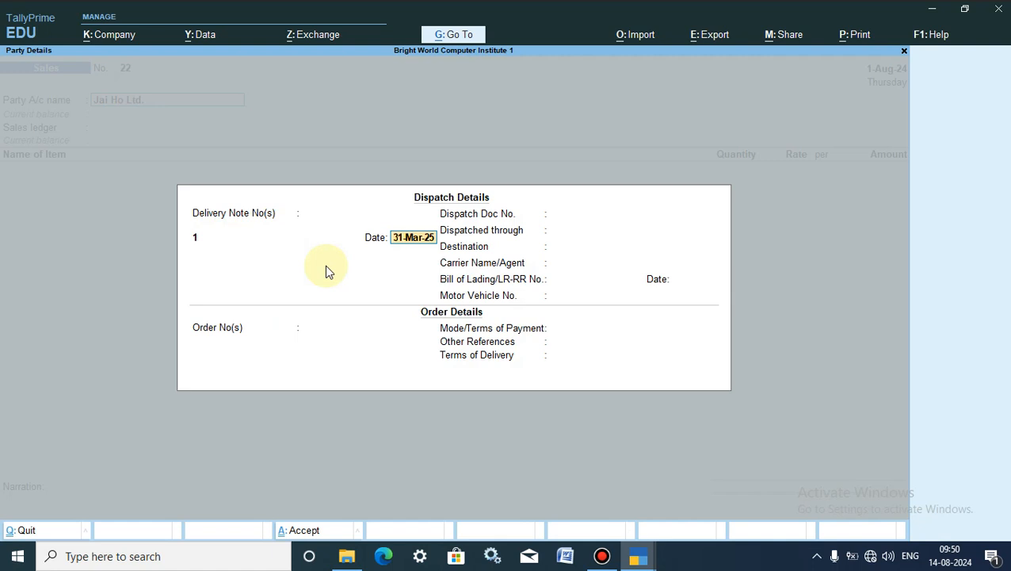
{"action": "type", "text": "1.8"}
{"action": "key", "text": "Return"}
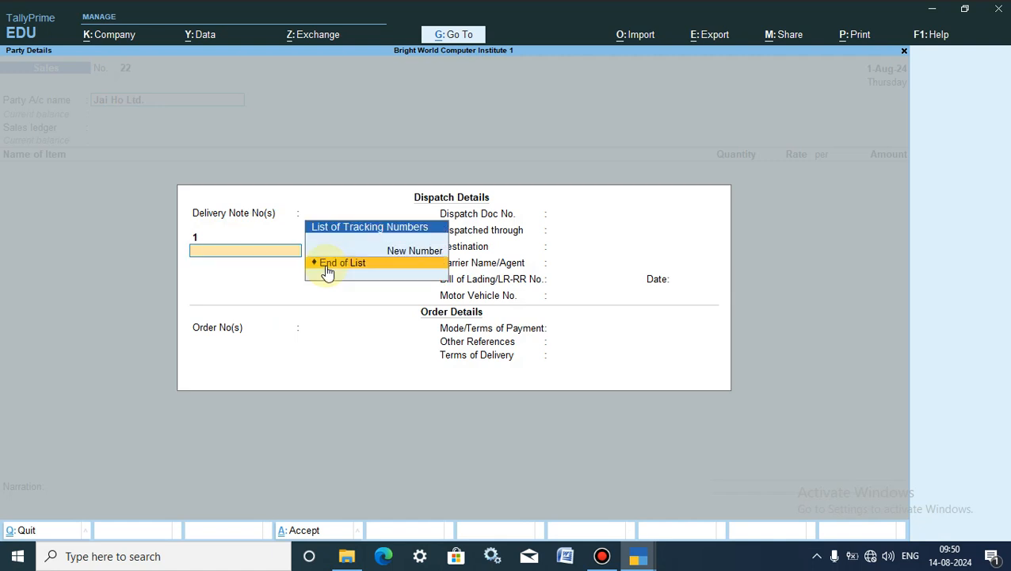
{"action": "key", "text": "Return"}
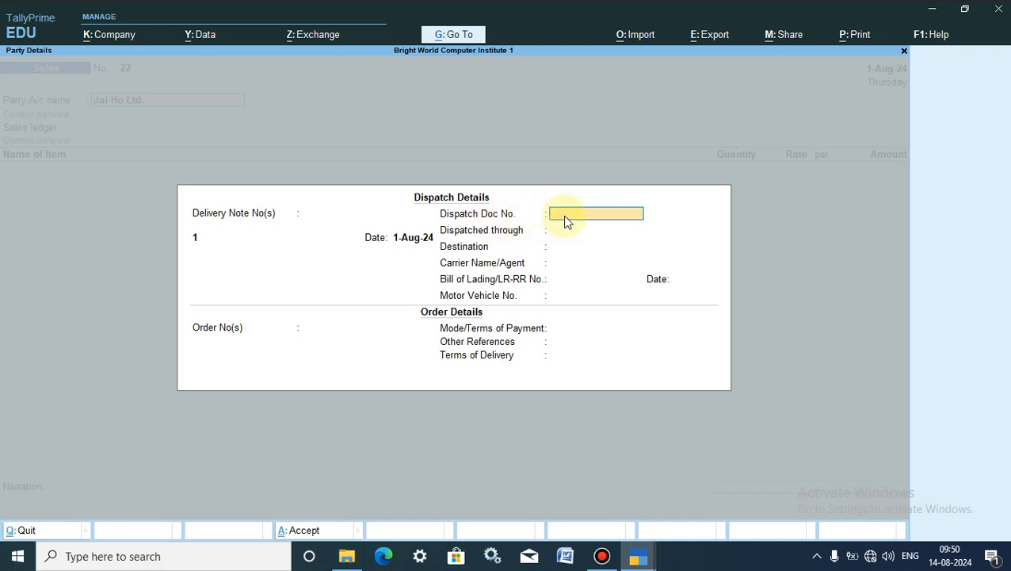
Step: Fill in dispatch document number 1234, dispatched through Mahua Mandawar TP, destination Jaipur, and the carrier agent's name
{"action": "type", "text": "1234"}
{"action": "key", "text": "Return"}
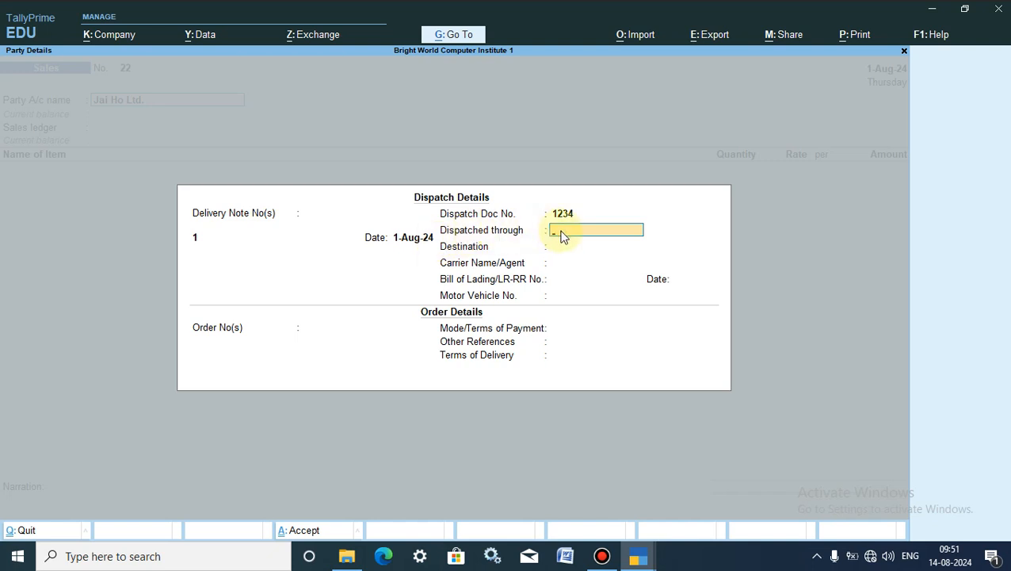
{"action": "type", "text": "Mahua Mandawar"}
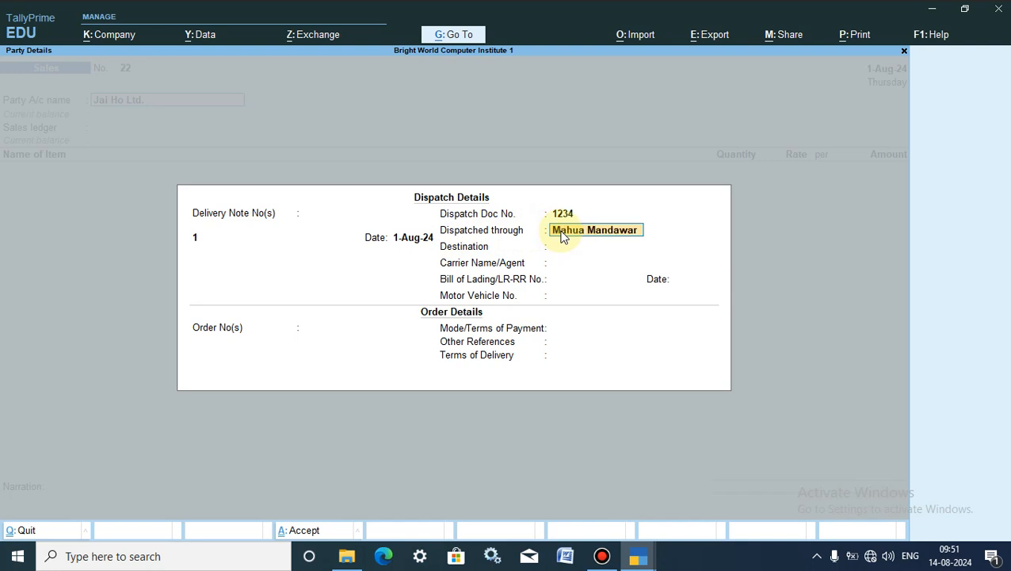
{"action": "type", "text": " TP,"}
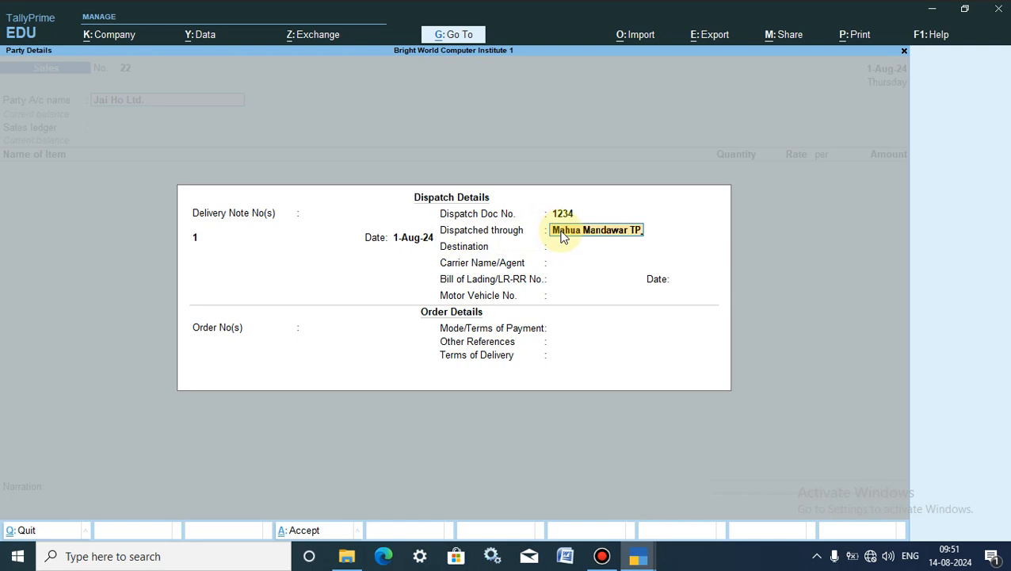
{"action": "key", "text": "Return"}
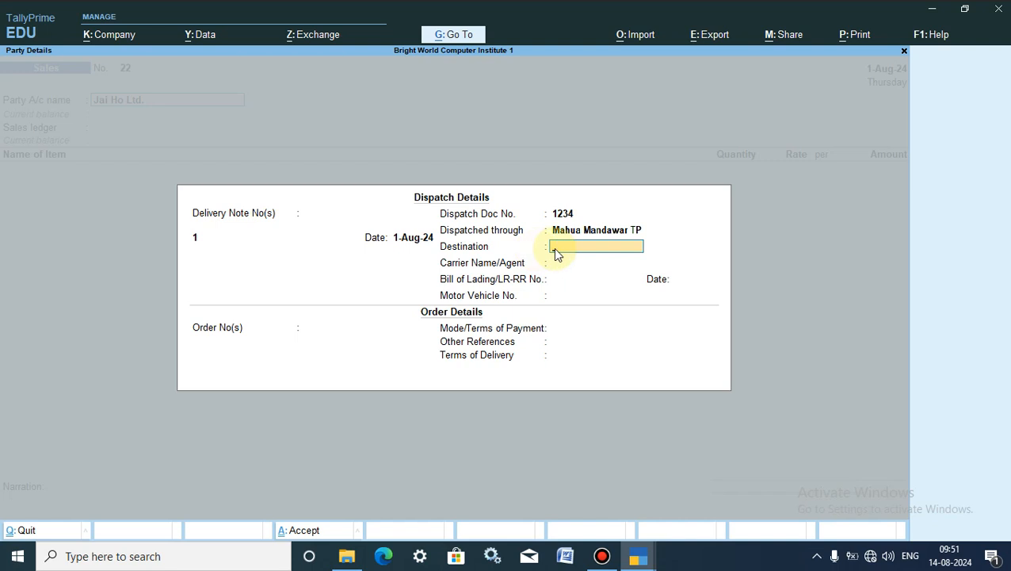
{"action": "key", "text": "Return"}
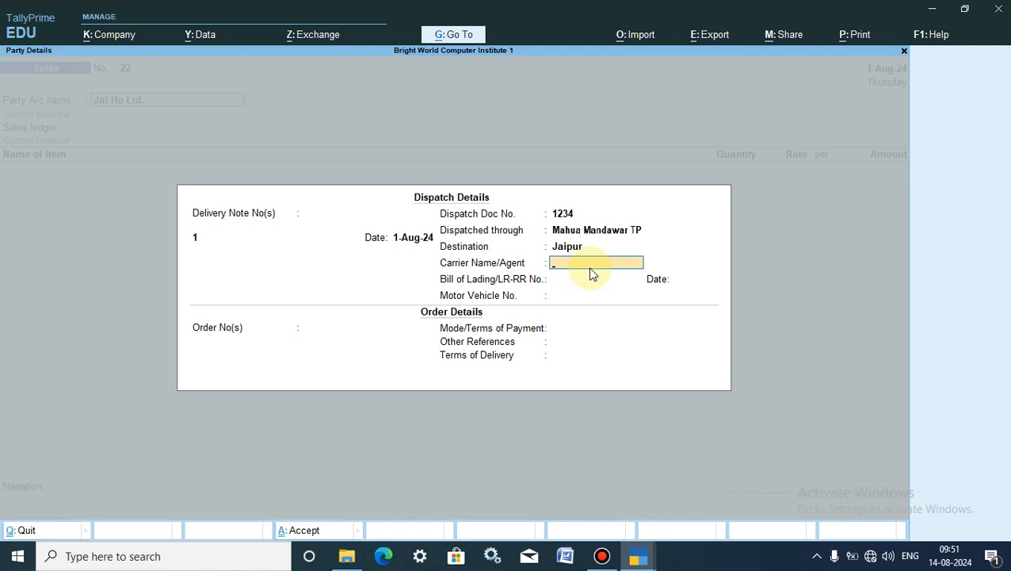
{"action": "type", "text": "Raju Singh"}
{"action": "key", "text": "Return"}
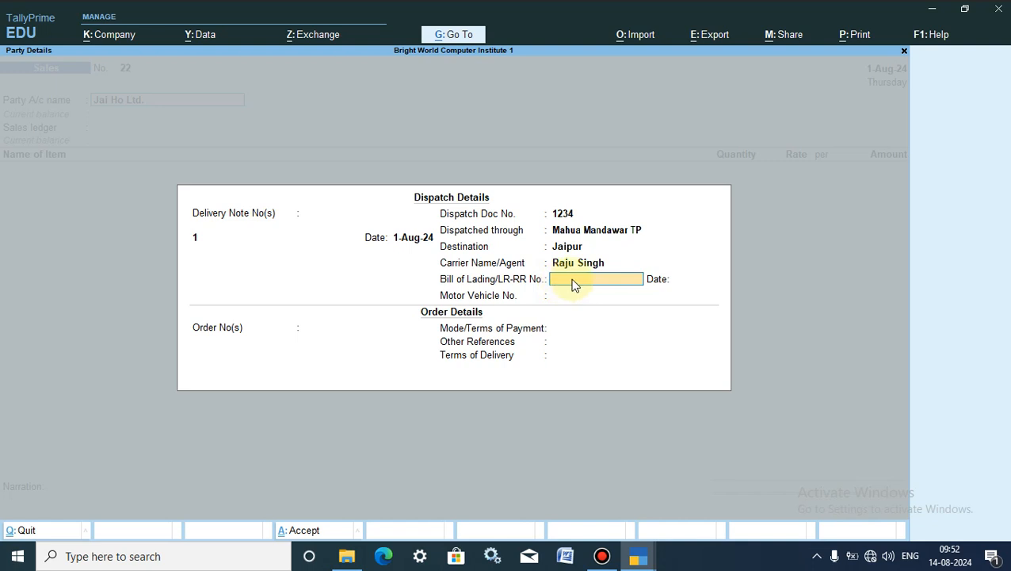
Step: Enter bill of lading number 456 dated 1-Aug-24 and motor vehicle number RJ02SR1234 in the dispatch details
{"action": "type", "text": "456"}
{"action": "key", "text": "Return"}
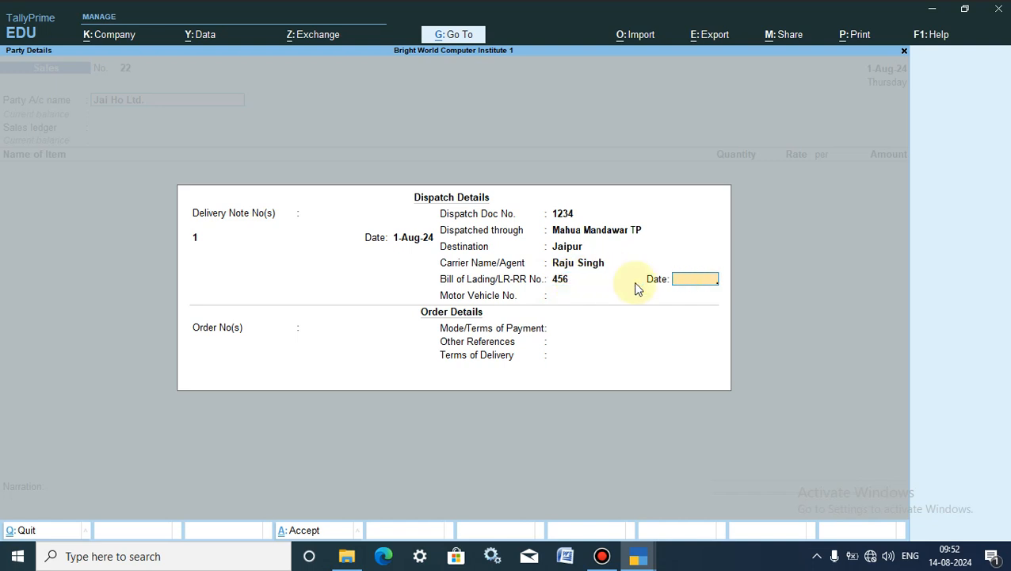
{"action": "type", "text": "1"}
{"action": "key", "text": "Return"}
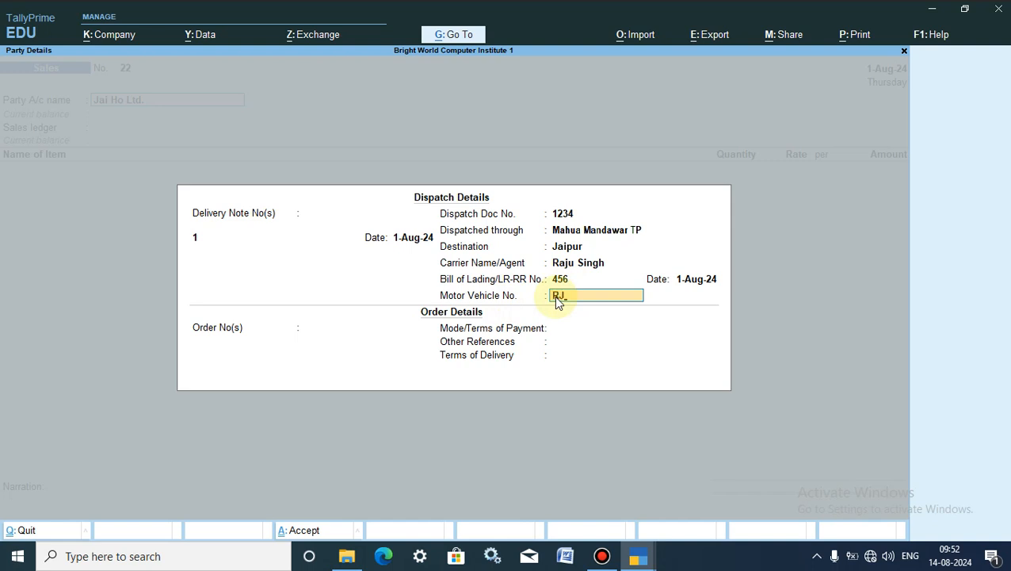
{"action": "type", "text": "1234"}
{"action": "key", "text": "Return"}
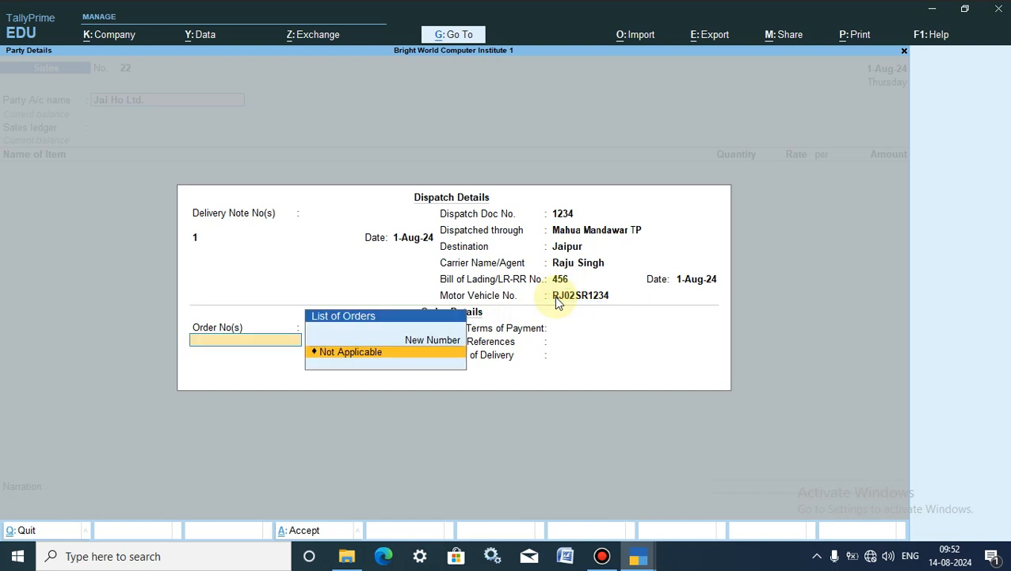
Step: Add the buyer's order number dated 1-Aug-24, end the order list, and set the mode/terms of payment to CASH
{"action": "left_click", "coordinate": [430, 341]}
{"action": "type", "text": "132"}
{"action": "key", "text": "Return"}
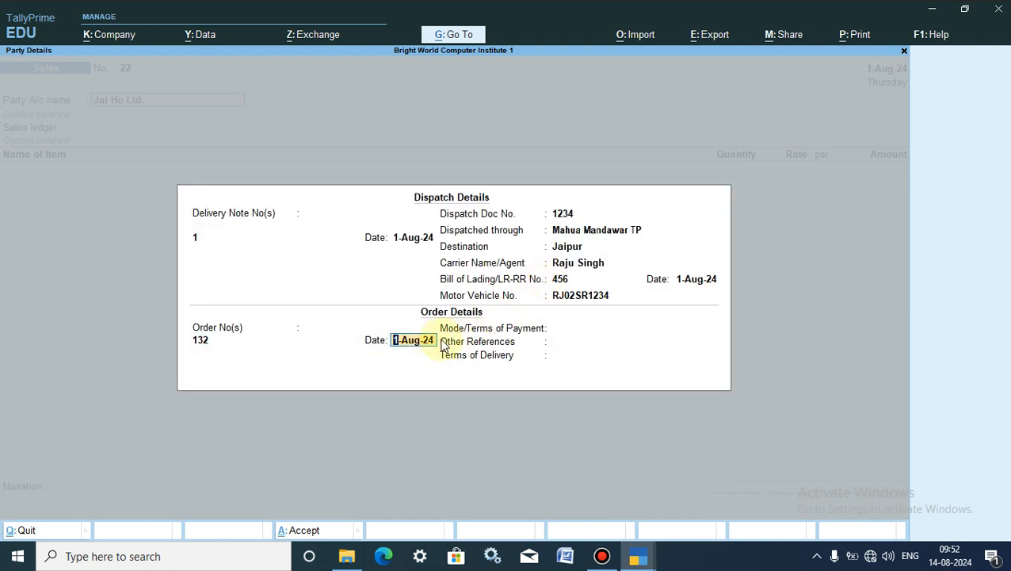
{"action": "key", "text": "Return"}
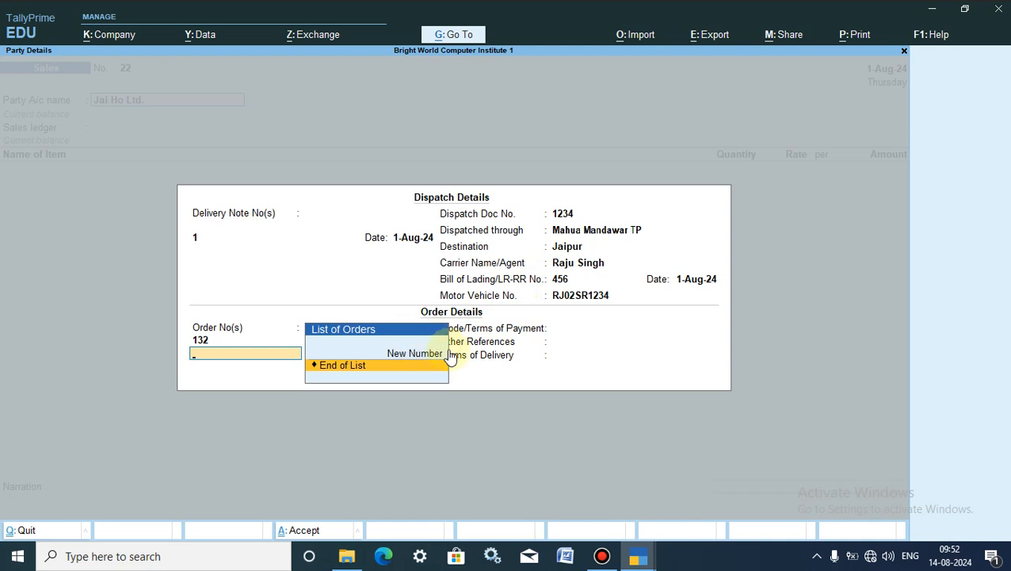
{"action": "key", "text": "Return"}
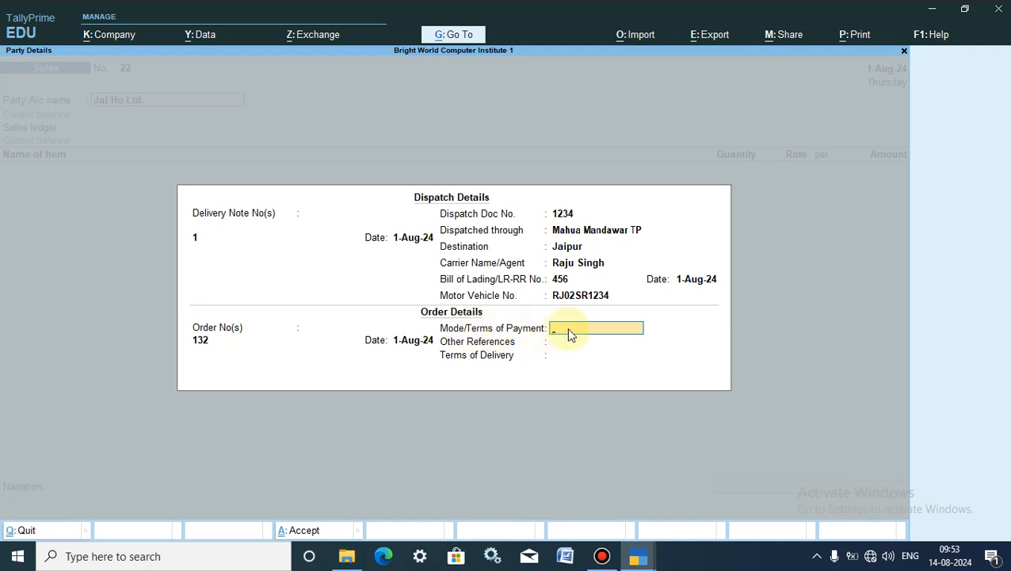
{"action": "type", "text": "CASH"}
{"action": "key", "text": "Return"}
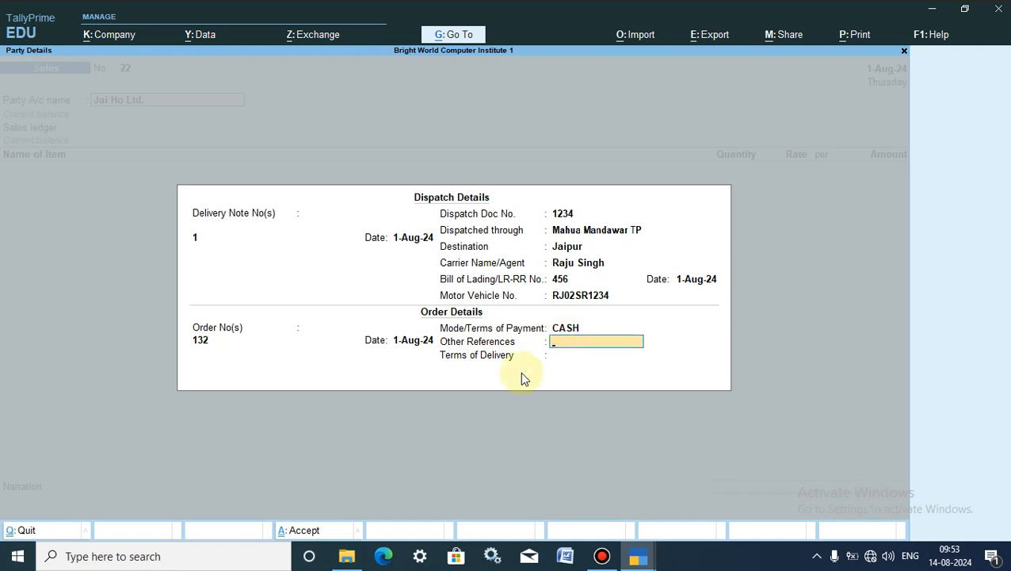
Step: Try CREDIT and CHEQUE/CASH as the mode/terms of payment in the order details, and set it back to CASH
{"action": "left_click", "coordinate": [577, 330]}
{"action": "type", "text": "CRES"}
{"action": "key", "text": "BackSpace"}
{"action": "type", "text": "DIT"}
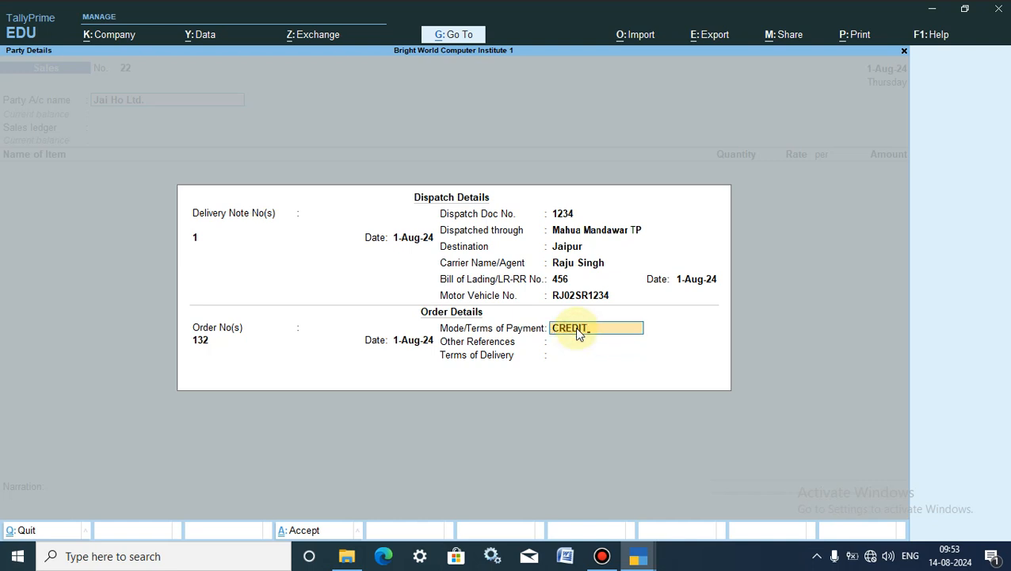
{"action": "type", "text": "CA"}
{"action": "key", "text": "BackSpace"}
{"action": "key", "text": "BackSpace"}
{"action": "key", "text": "BackSpace"}
{"action": "key", "text": "BackSpace"}
{"action": "type", "text": "HEQUE/CASH"}
{"action": "key", "text": "BackSpace"}
{"action": "key", "text": "BackSpace"}
{"action": "key", "text": "BackSpace"}
{"action": "key", "text": "BackSpace"}
{"action": "key", "text": "BackSpace"}
{"action": "key", "text": "BackSpace"}
{"action": "key", "text": "BackSpace"}
{"action": "key", "text": "BackSpace"}
{"action": "key", "text": "BackSpace"}
{"action": "key", "text": "BackSpace"}
{"action": "type", "text": "ASH"}
{"action": "key", "text": "Return"}
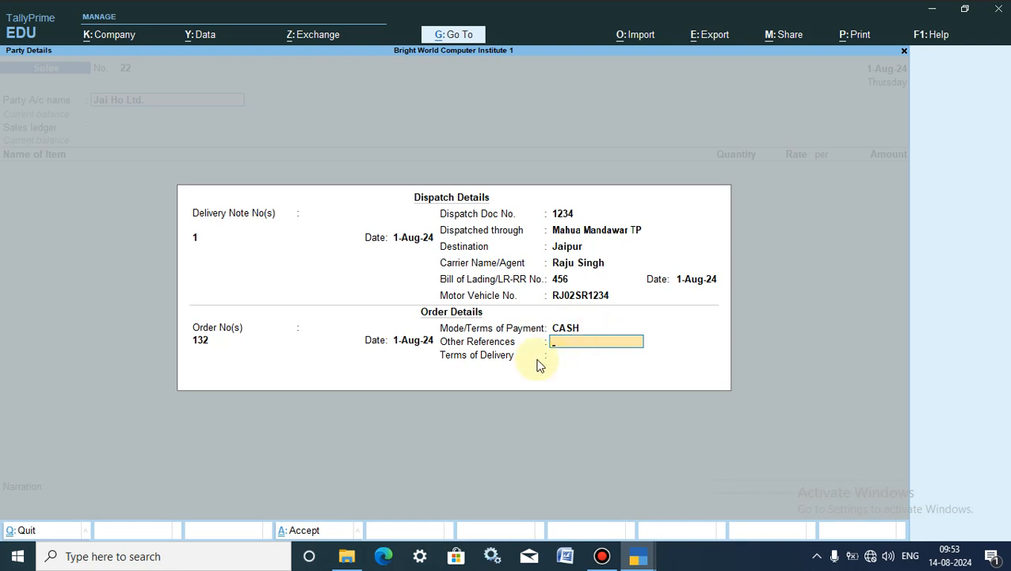
Step: Leave other references blank and enter the terms of delivery as F.O.R. and Free on Railway/Raodways on separate lines
{"action": "key", "text": "Return"}
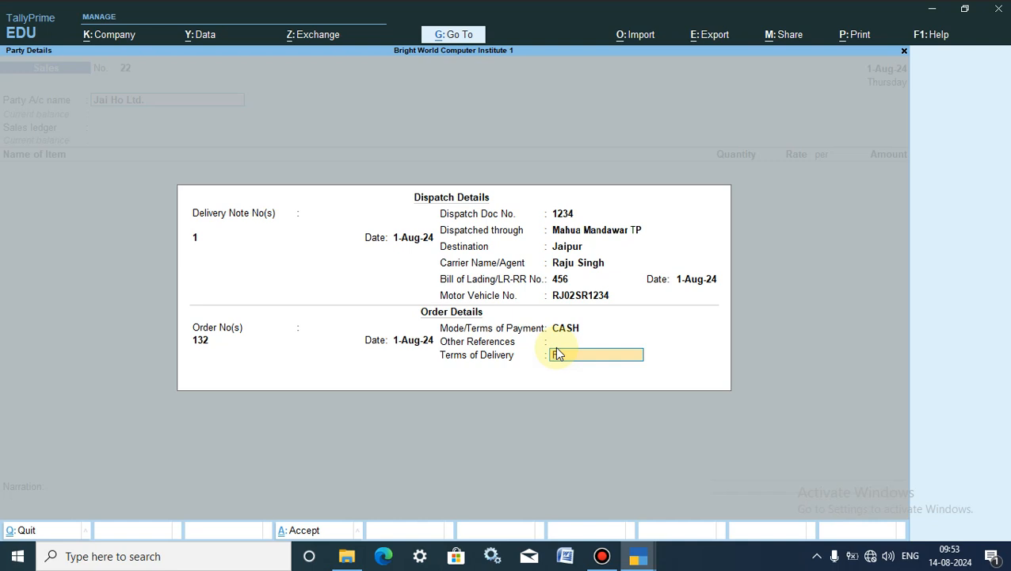
{"action": "type", "text": "F.O.R"}
{"action": "key", "text": "Return"}
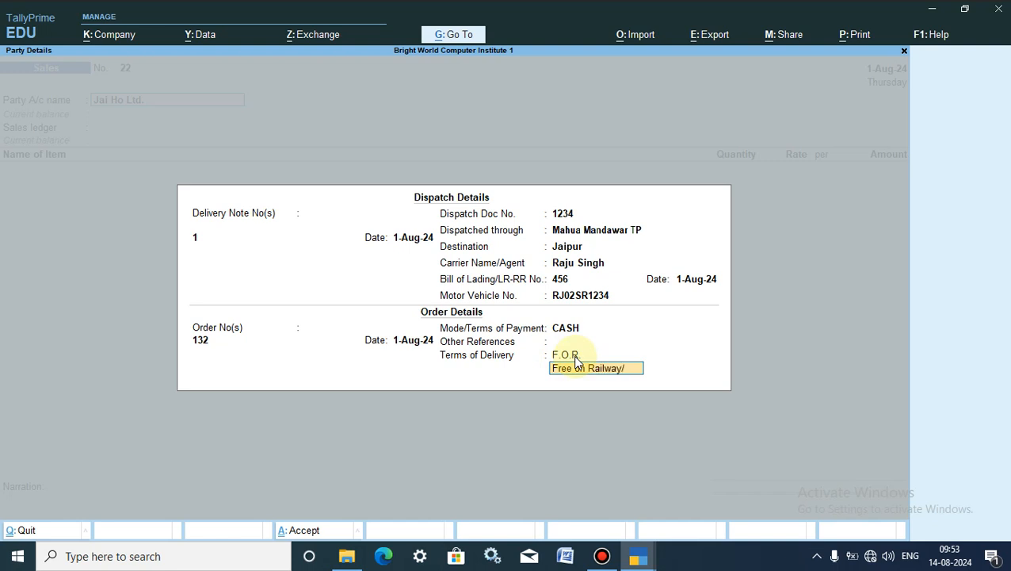
{"action": "type", "text": "dways"}
{"action": "key", "text": "Return"}
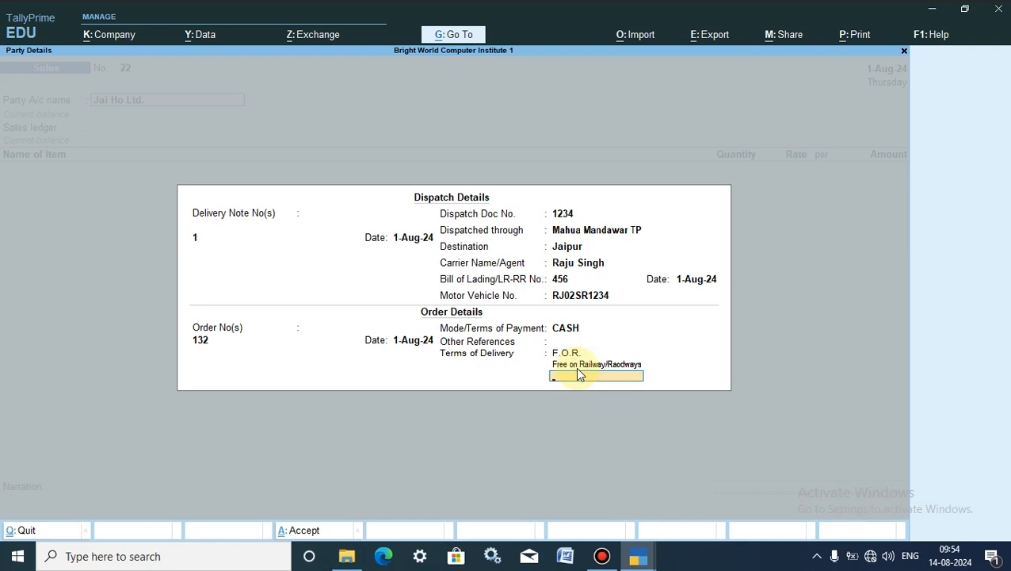
{"action": "key", "text": "Return"}
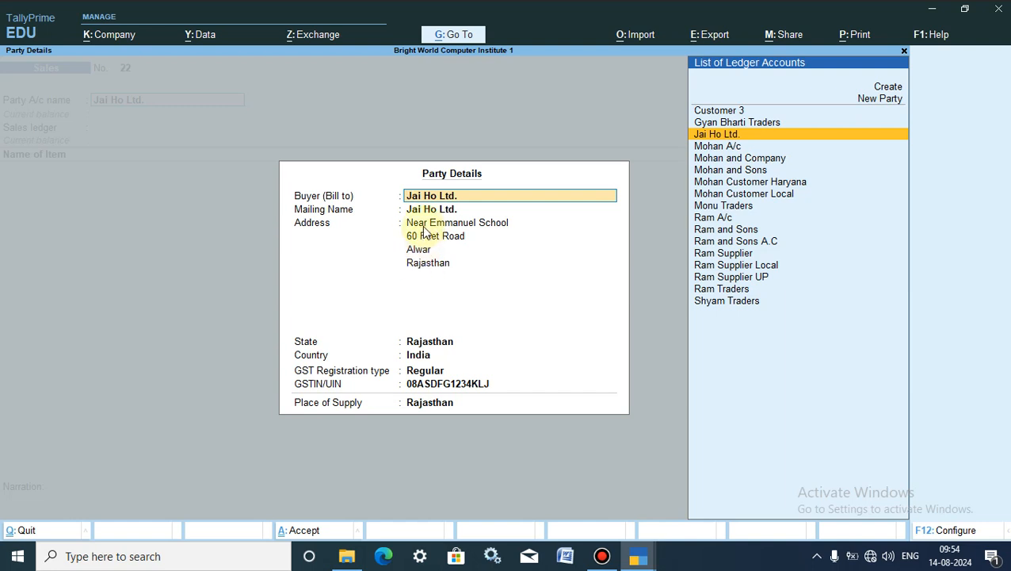
Step: Accept the prefilled party details for Jai Ho Ltd. and continue to the voucher's sales ledger
{"action": "key", "text": "Return"}
{"action": "key", "text": "Return"}
{"action": "key", "text": "Return"}
{"action": "key", "text": "Return"}
{"action": "key", "text": "Return"}
{"action": "key", "text": "Return"}
{"action": "key", "text": "Return"}
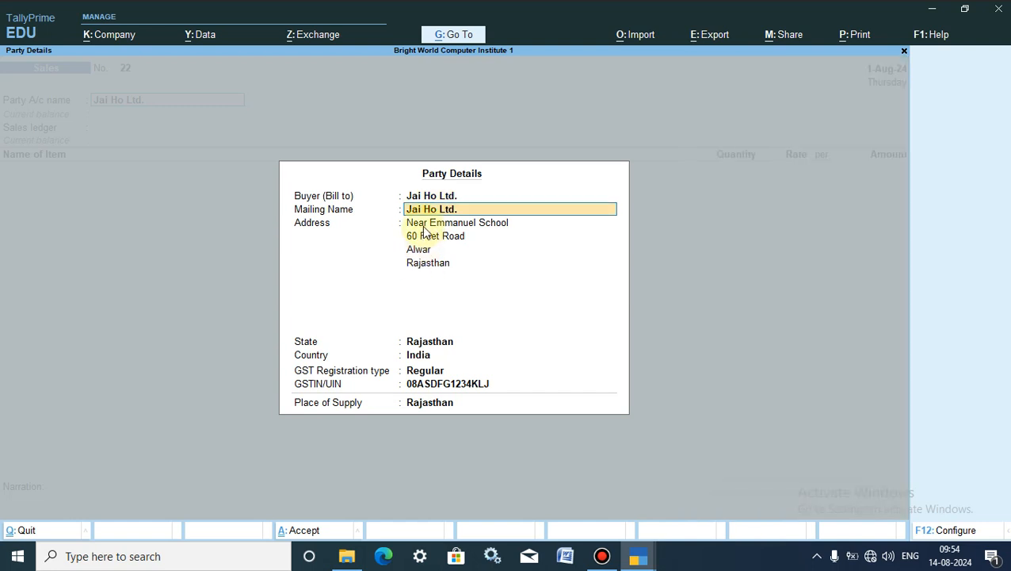
{"action": "key", "text": "Return"}
{"action": "key", "text": "Return"}
{"action": "key", "text": "Return"}
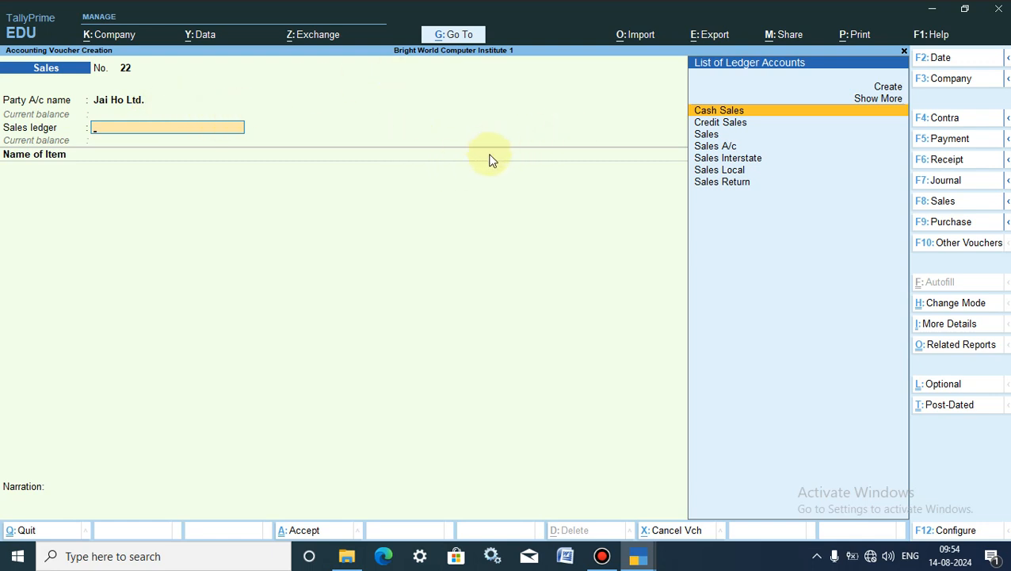
Step: Open the print preview of the current sales voucher and zoom in to check the dispatch and order details
{"action": "left_click", "coordinate": [855, 36]}
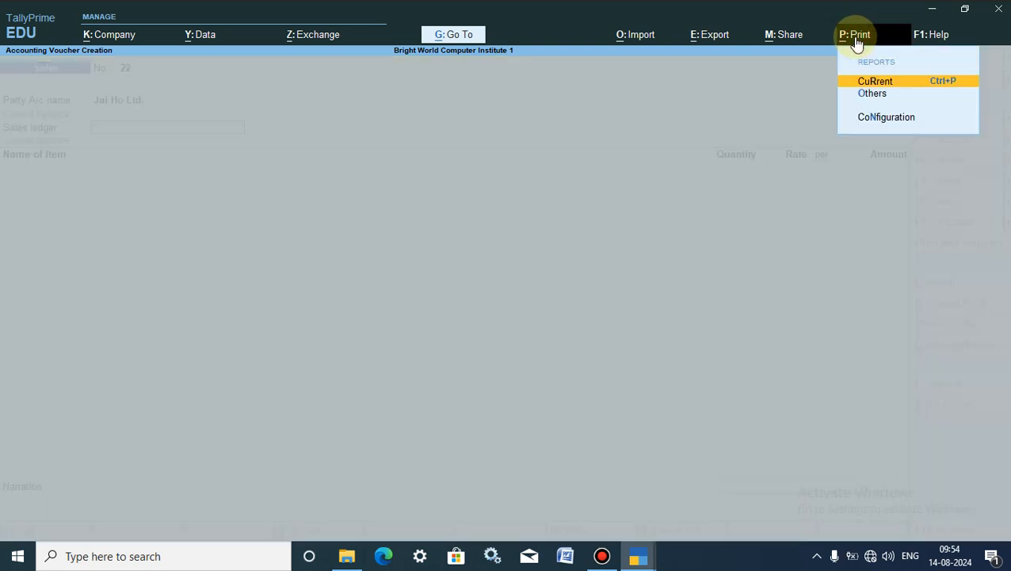
{"action": "left_click", "coordinate": [942, 84]}
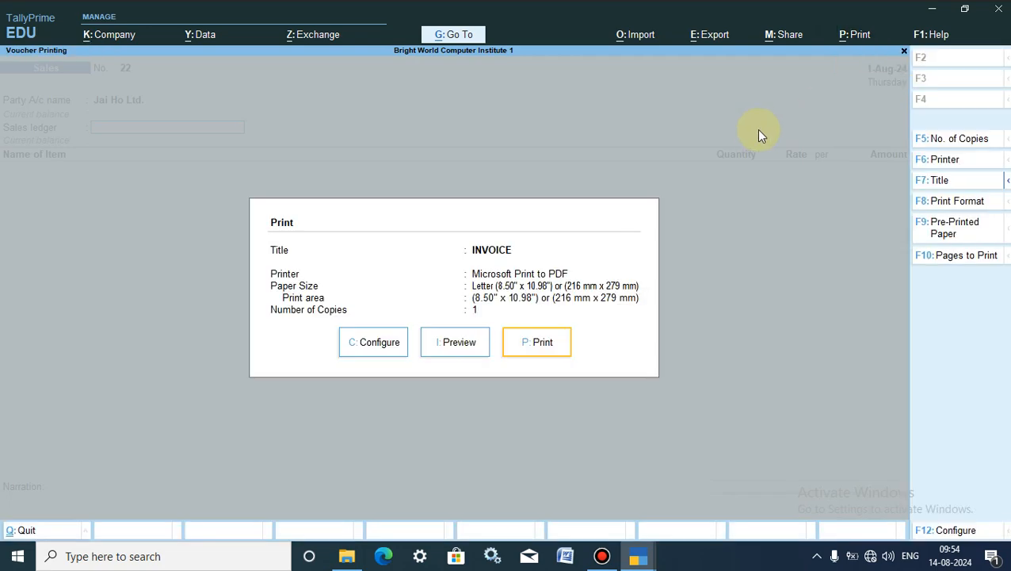
{"action": "left_click", "coordinate": [453, 344]}
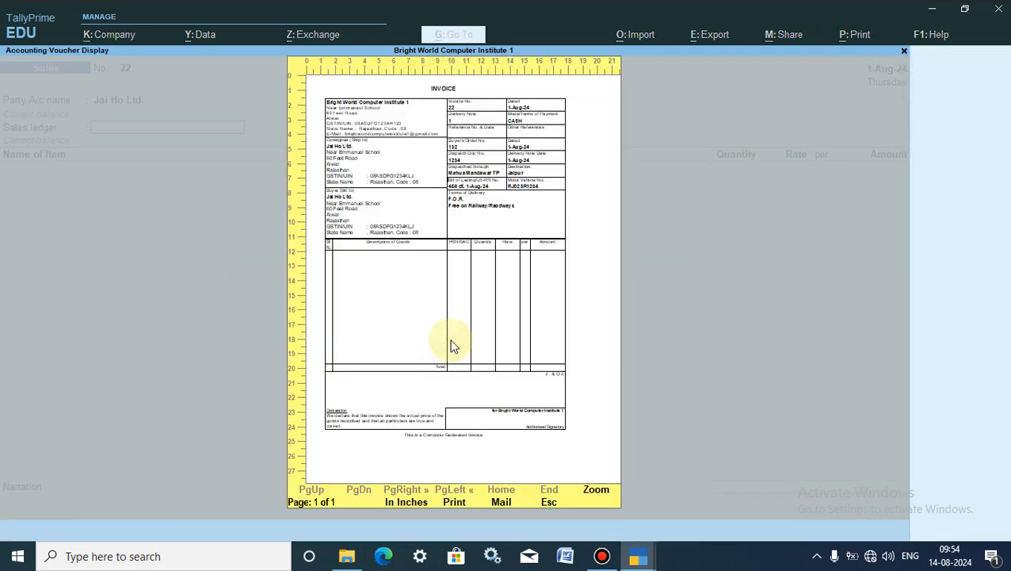
{"action": "left_click", "coordinate": [600, 503]}
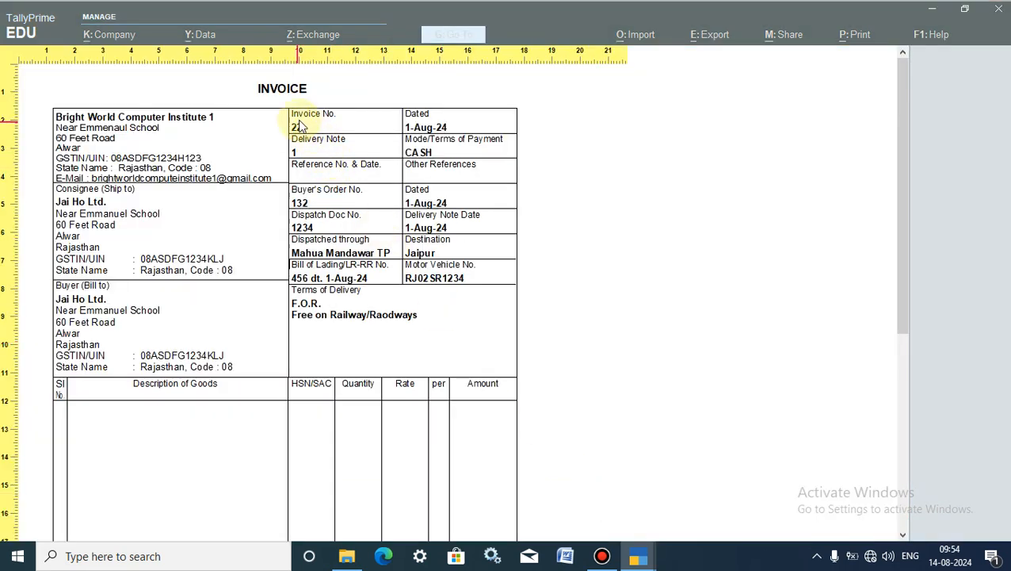